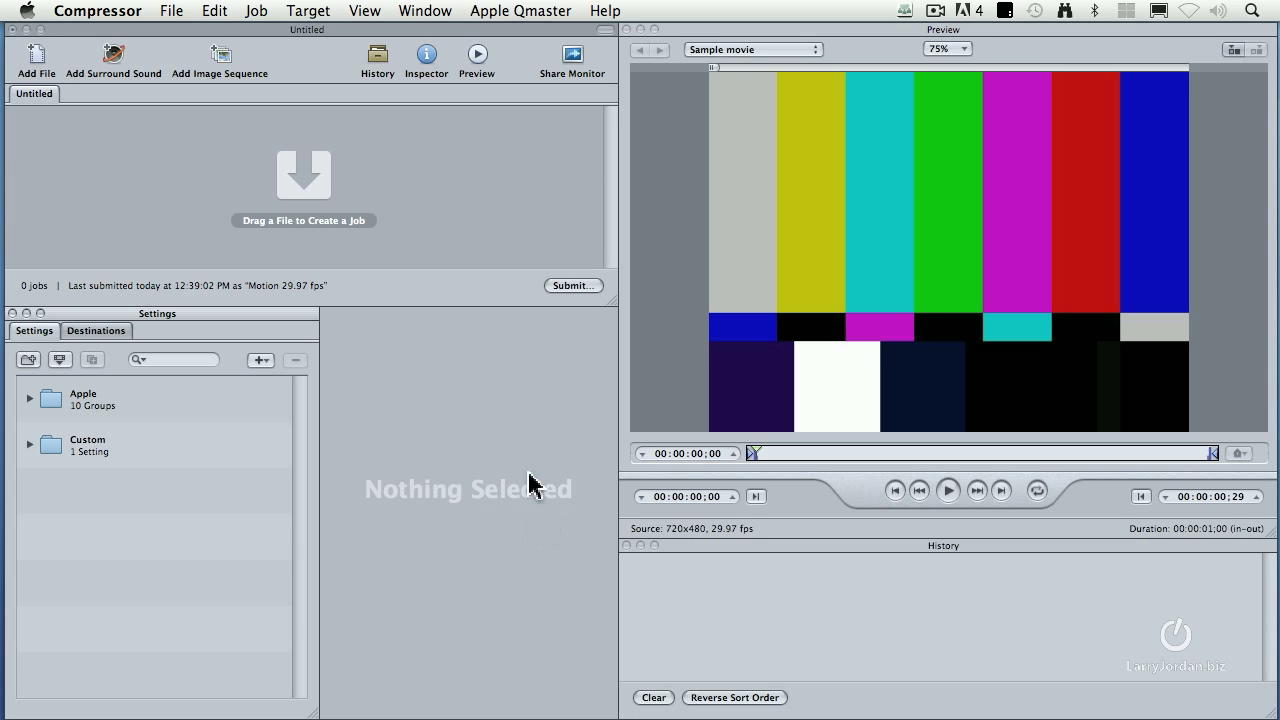
# Import Big horn sheep.mov from Desktop > Media into the Untitled batch and select the job.
pyautogui.click(186, 205)
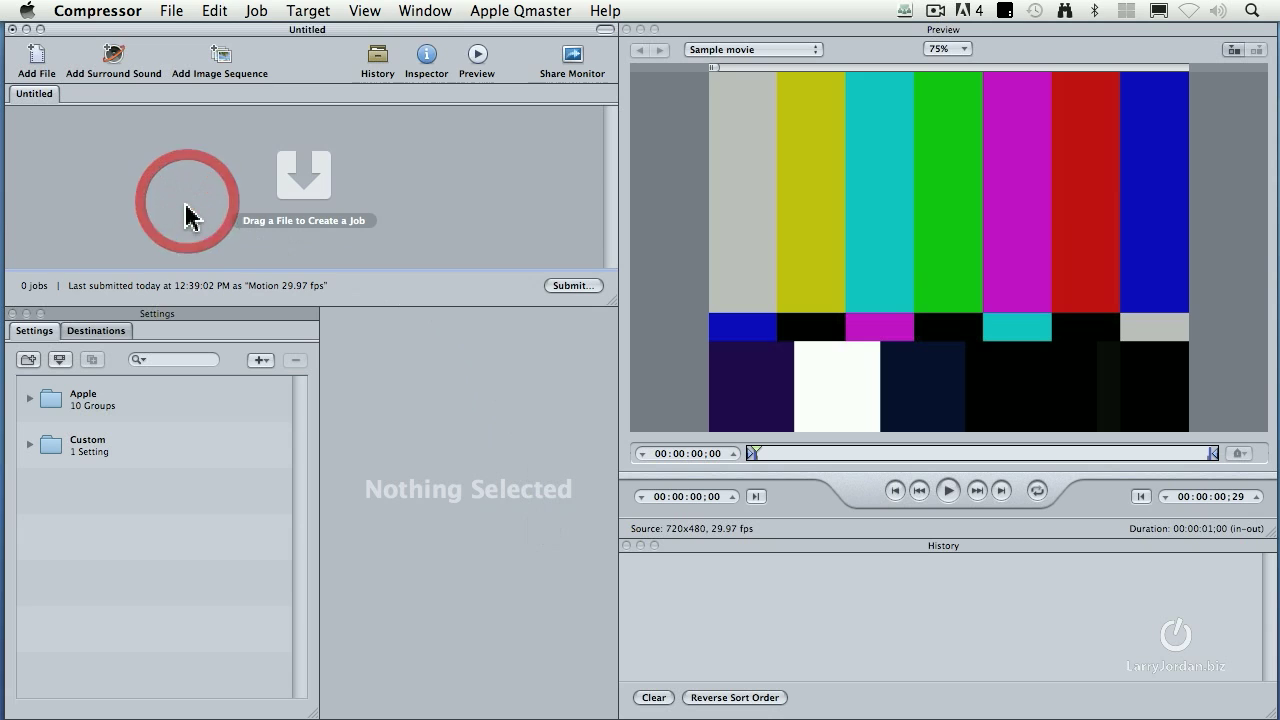
pyautogui.click(32, 57)
pyautogui.press('super+shift+d')
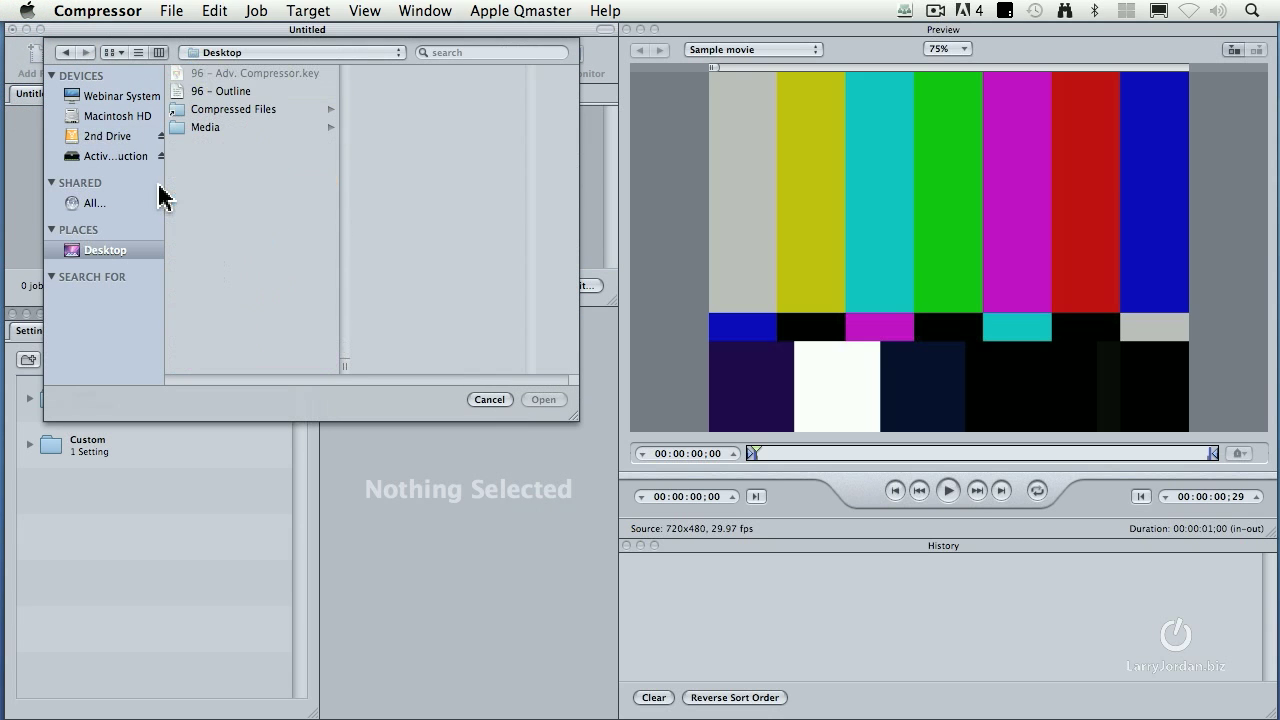
pyautogui.click(210, 128)
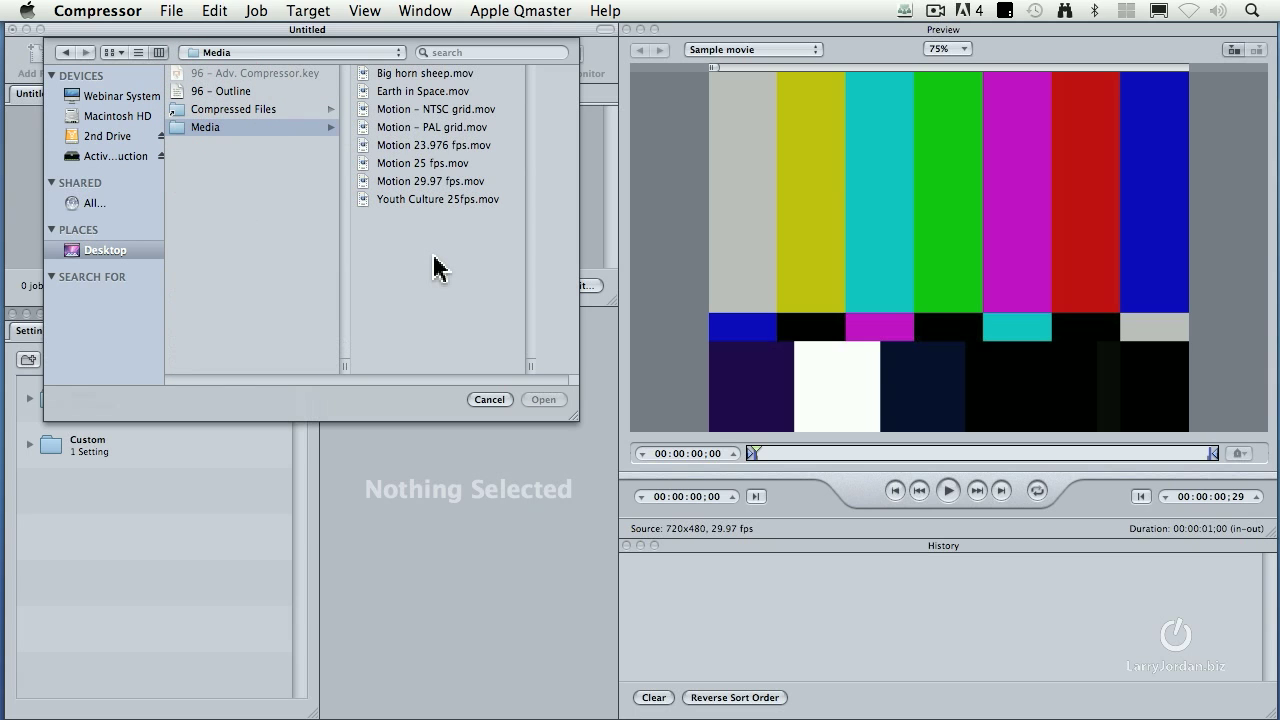
pyautogui.click(390, 74)
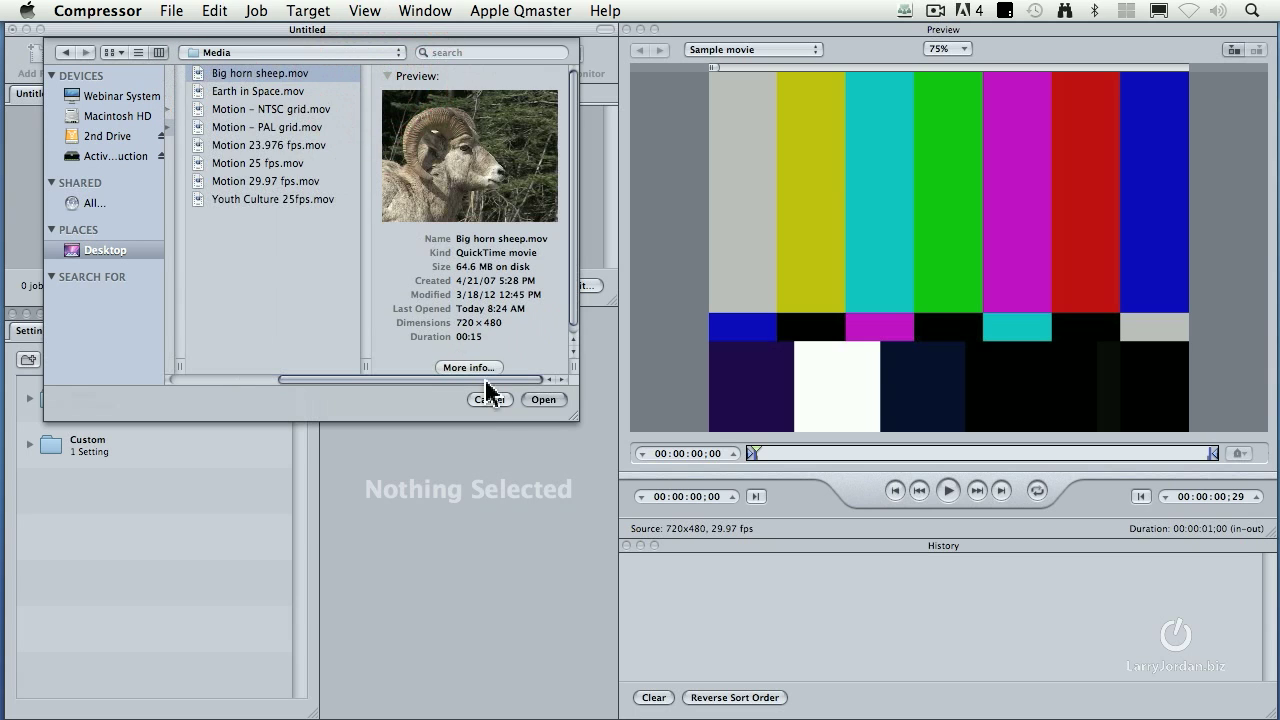
pyautogui.click(543, 399)
pyautogui.click(218, 163)
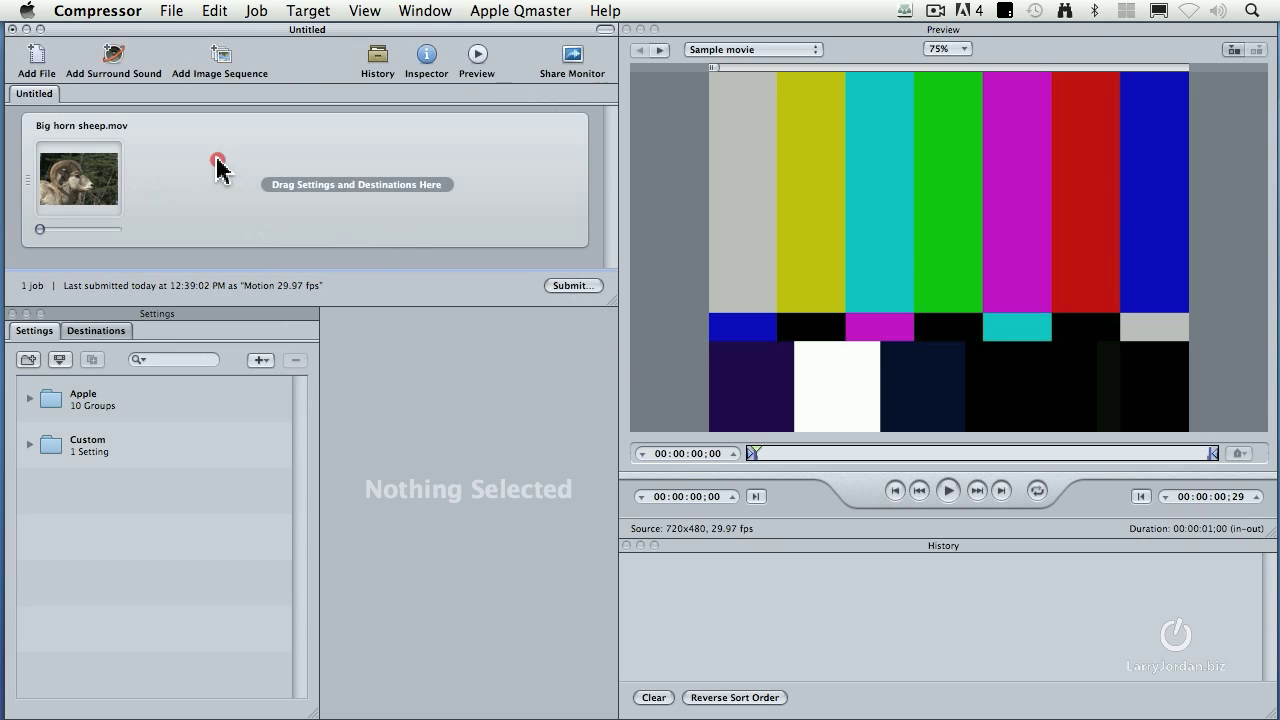
# Scrub the Preview to about five seconds into the sheep clip.
pyautogui.click(810, 455)
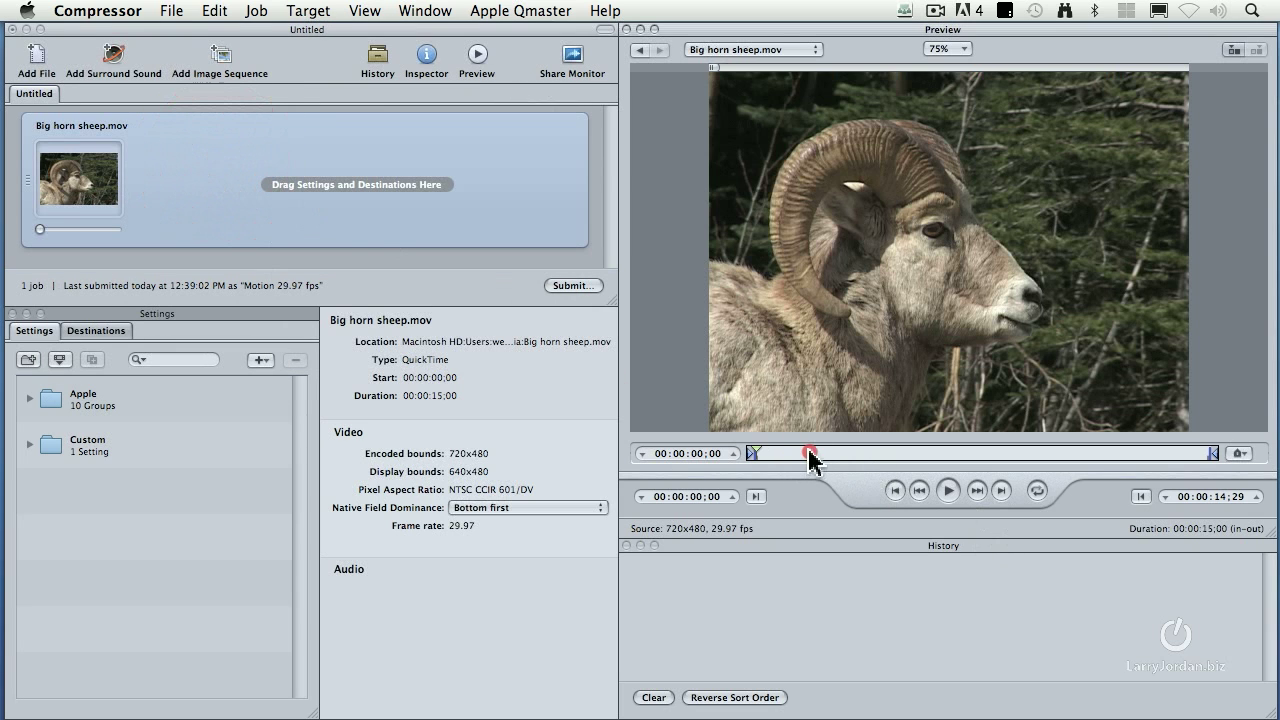
pyautogui.moveTo(810, 455)
pyautogui.mouseDown()
pyautogui.moveTo(1031, 455)
pyautogui.moveTo(816, 455)
pyautogui.moveTo(920, 456)
pyautogui.mouseUp()
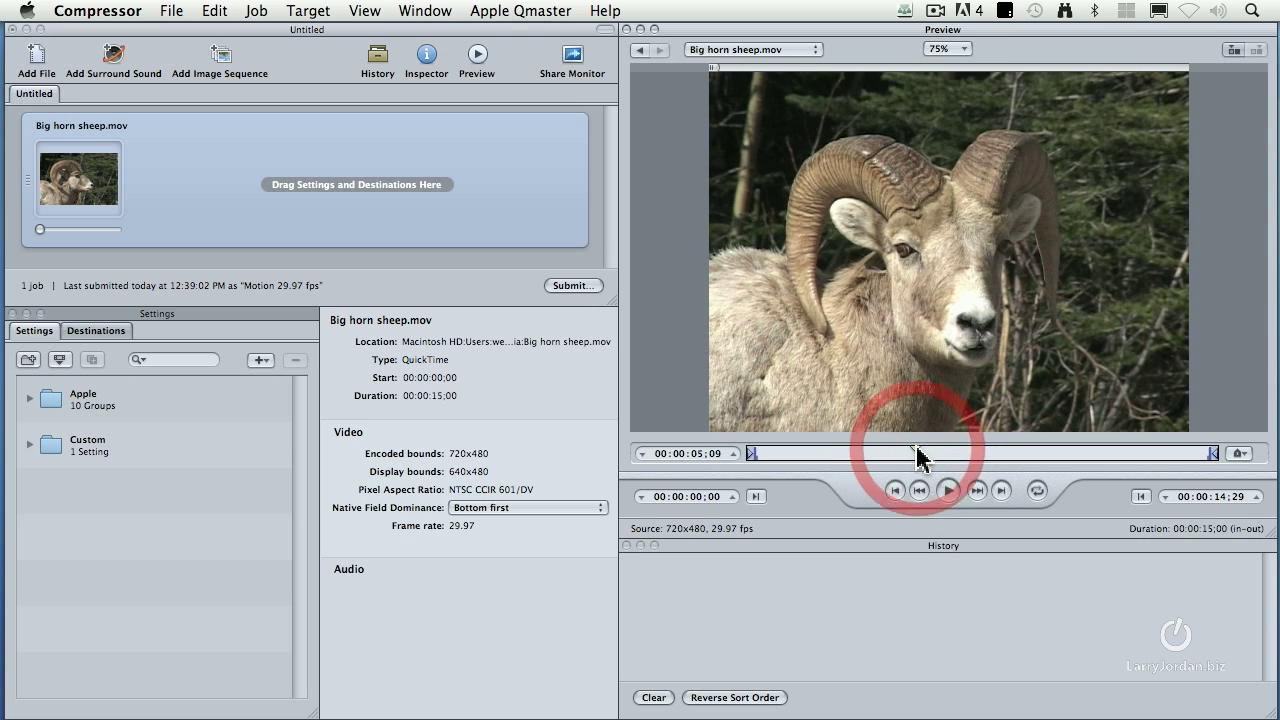
pyautogui.moveTo(766, 455); pyautogui.dragTo(914, 455)
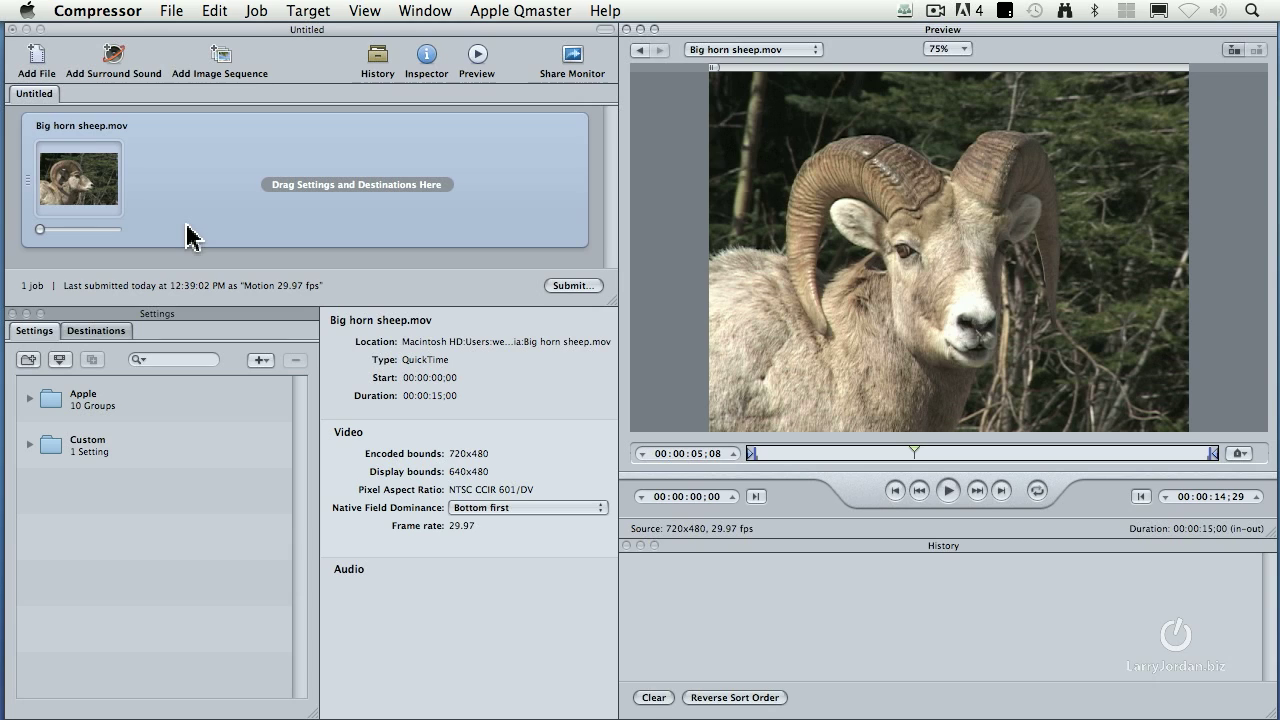
# Filter the Settings list with 'pror' and select the Apple ProRes 422 preset.
pyautogui.click(192, 360)
pyautogui.write('p')
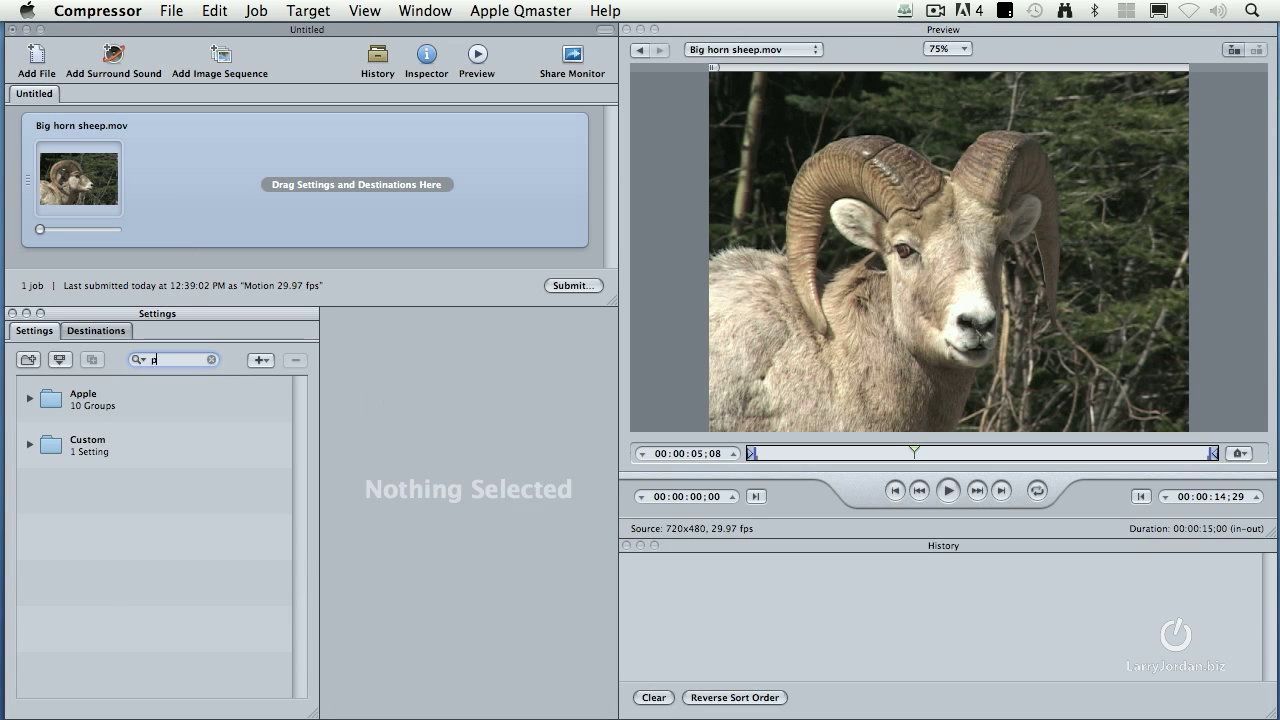
pyautogui.write('ror')
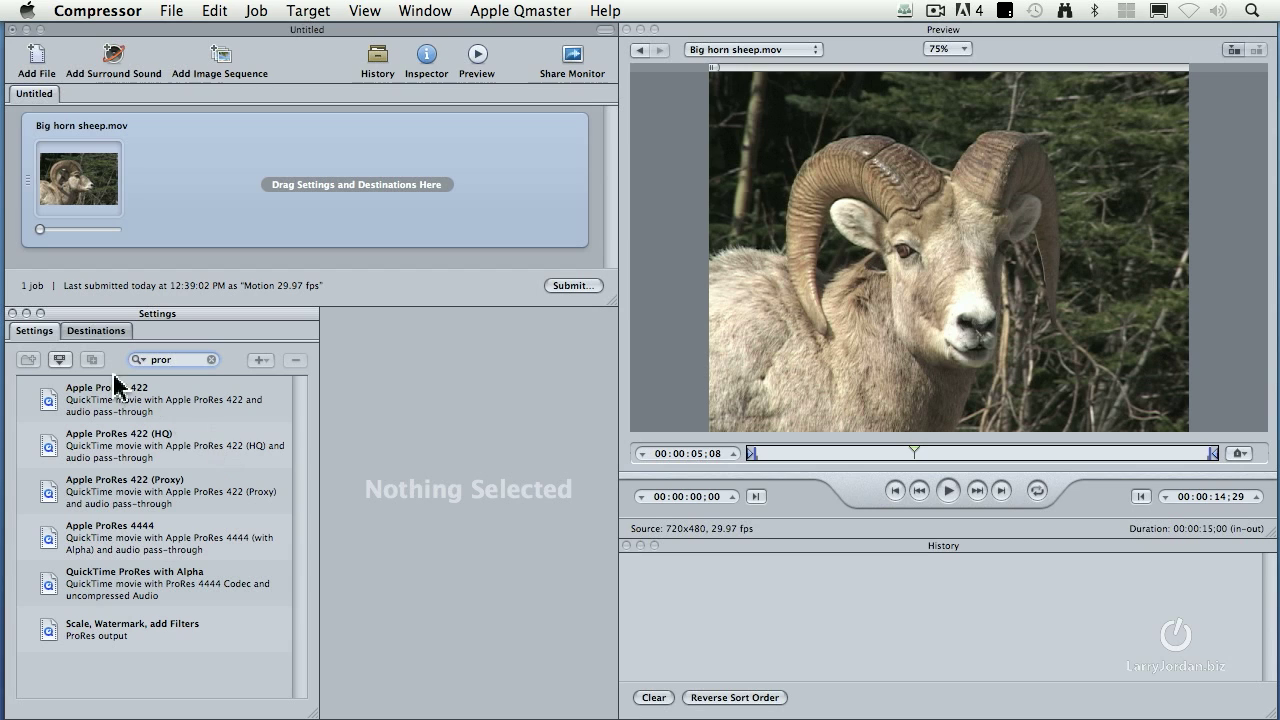
pyautogui.click(88, 392)
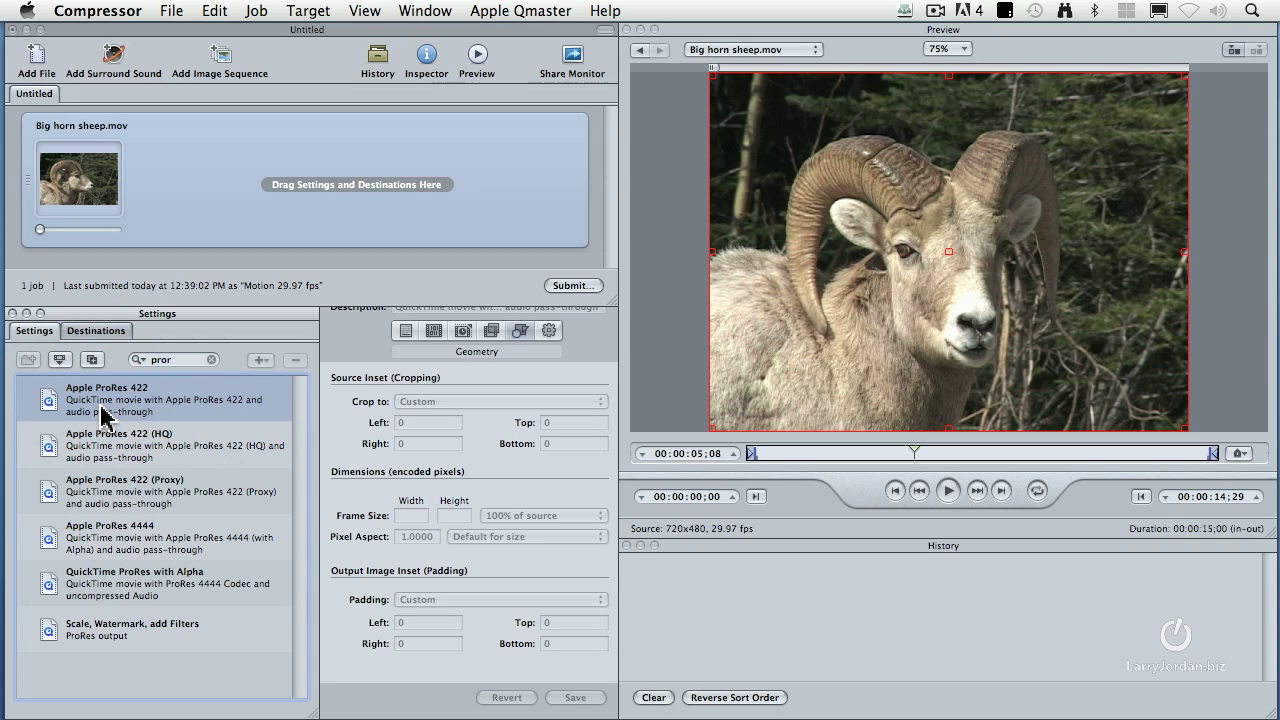
# Apply Apple ProRes 422 to the Big horn sheep.mov job and select the new target.
pyautogui.moveTo(55, 408); pyautogui.dragTo(152, 166)
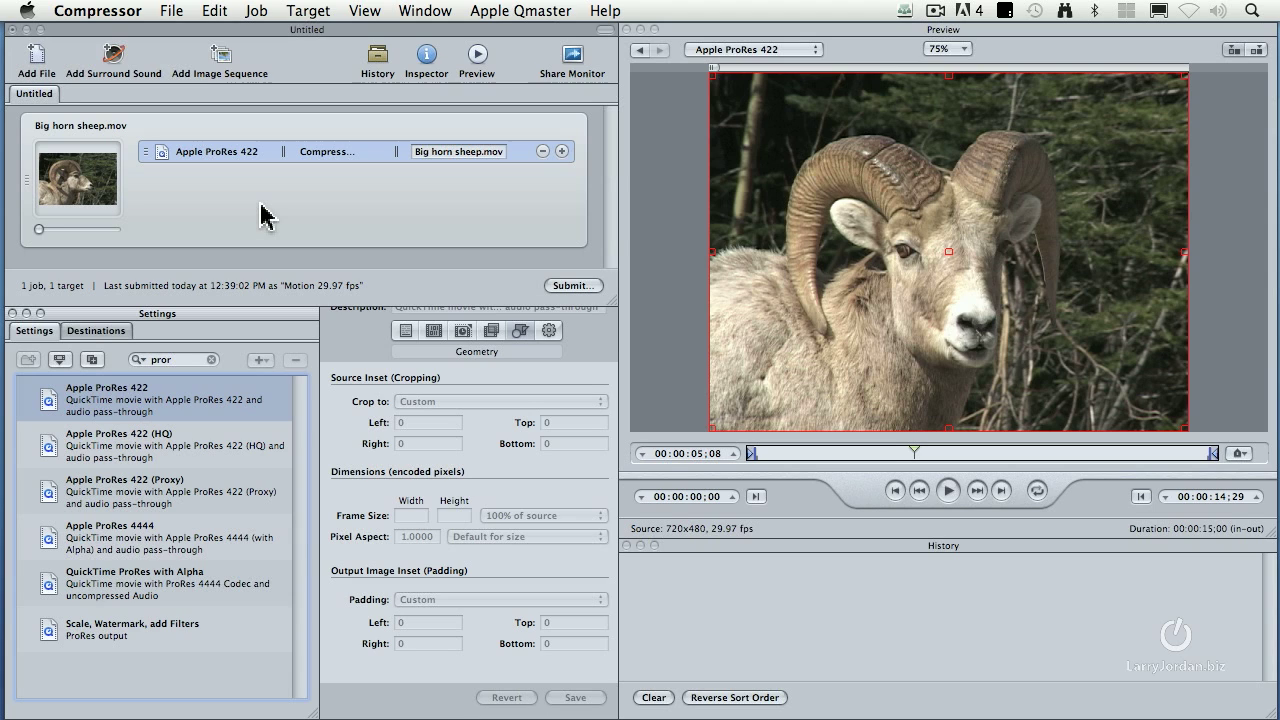
pyautogui.click(212, 155)
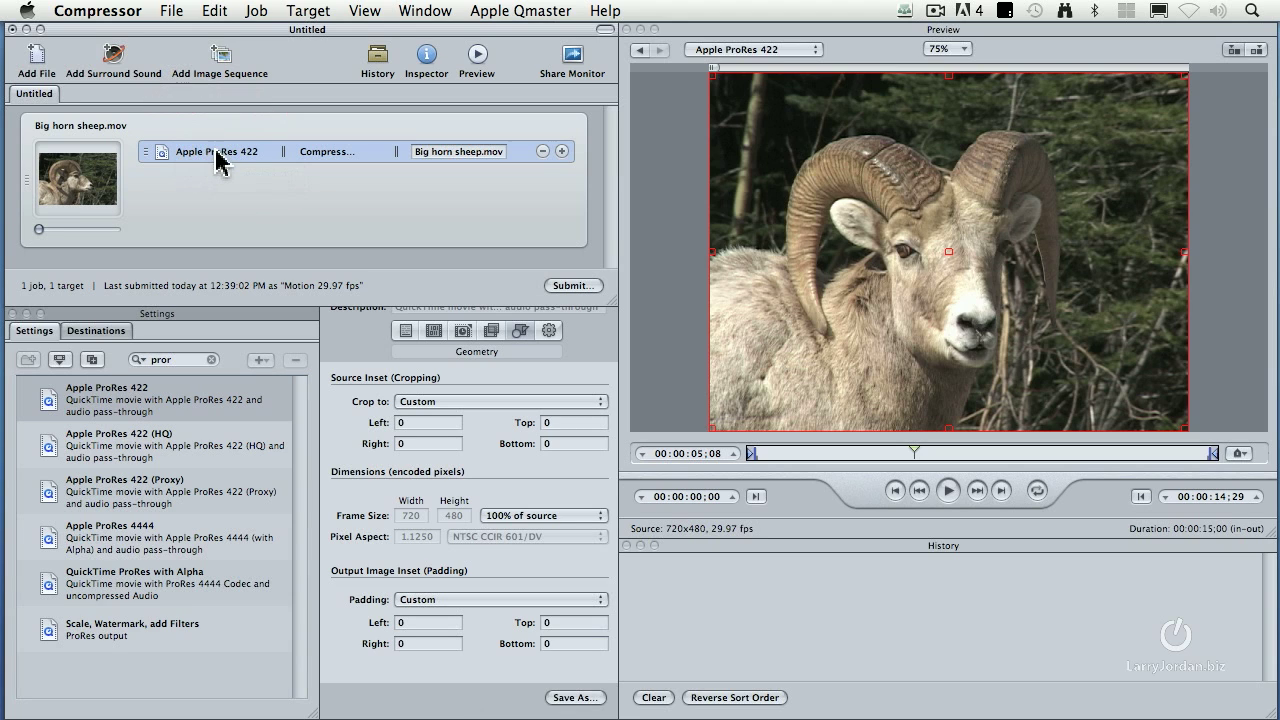
# Move the Inspector window lower and show the Apple ProRes 422 target's geometry settings in it.
pyautogui.click(219, 224)
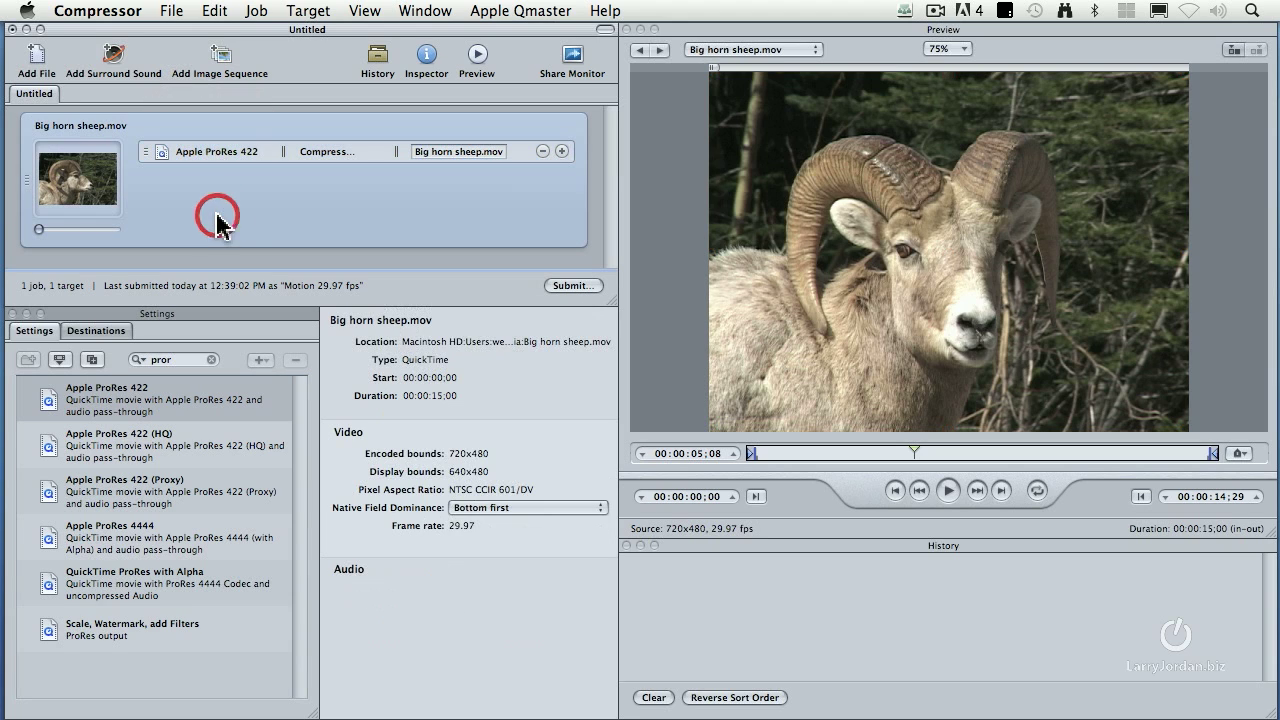
pyautogui.click(441, 356)
pyautogui.moveTo(391, 274); pyautogui.dragTo(392, 318)
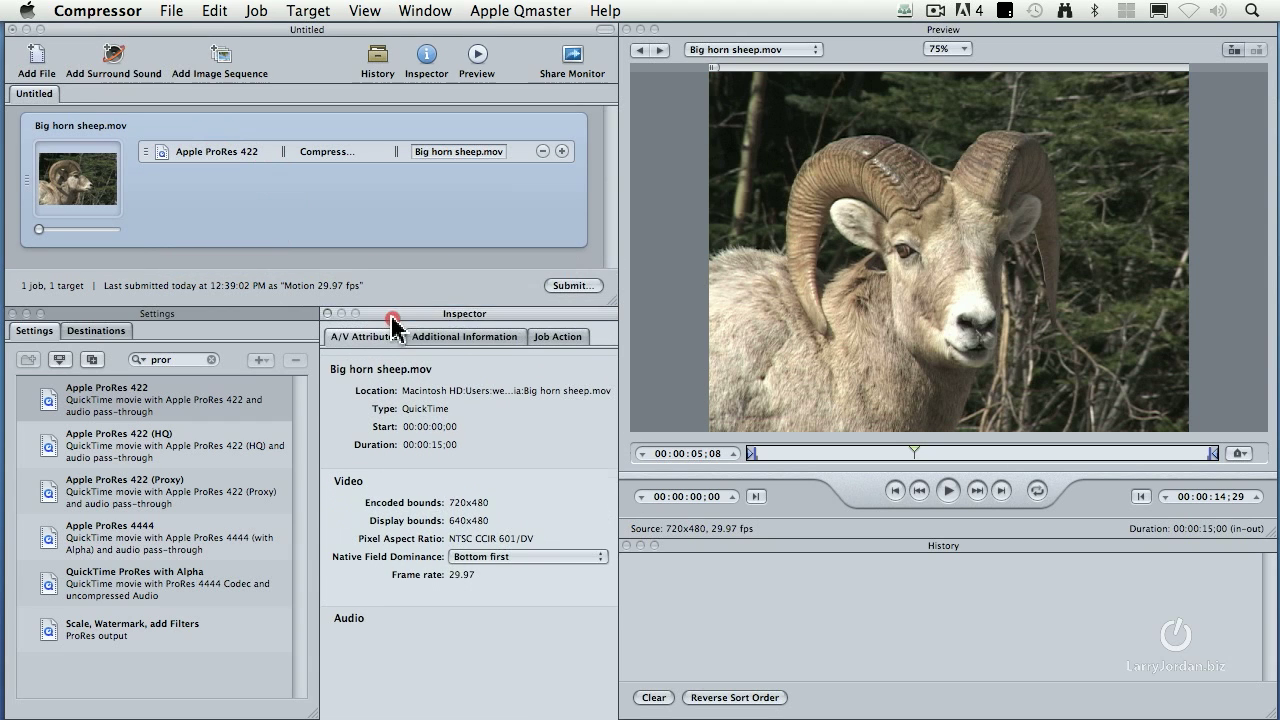
pyautogui.click(228, 162)
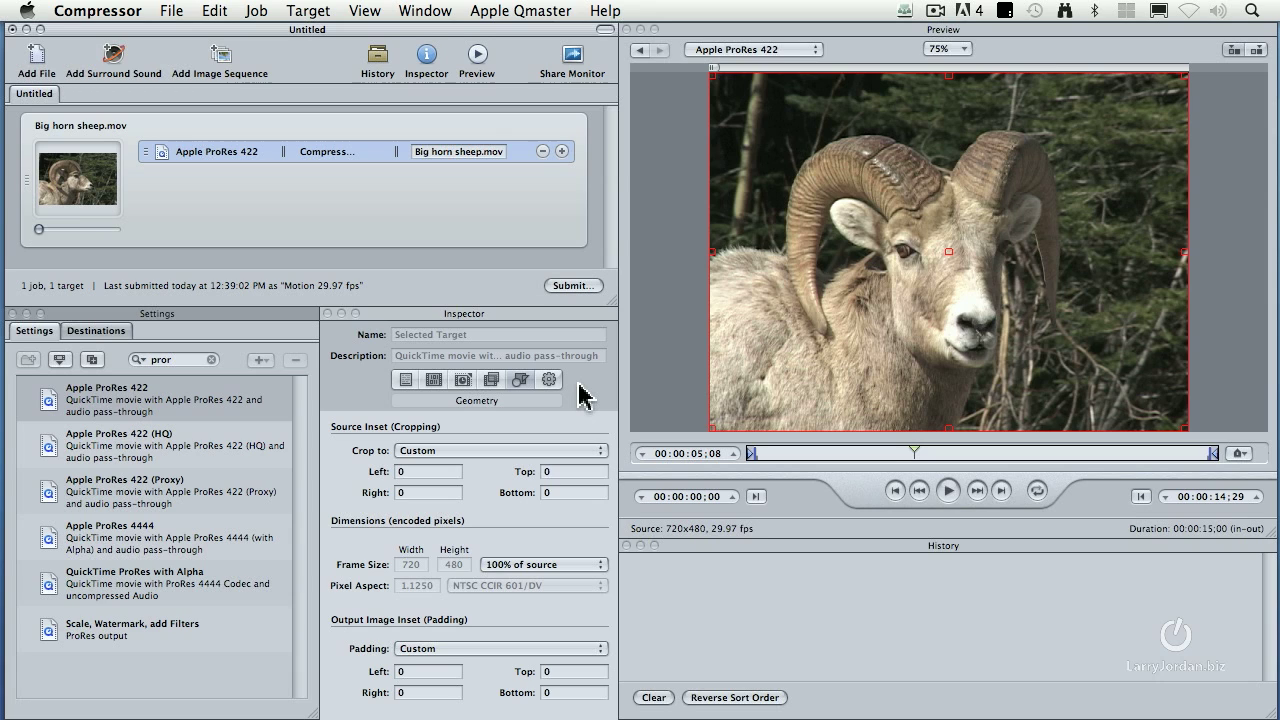
# Review the target's Encoder, Frame Controls and Geometry settings, ending back on Encoder.
pyautogui.click(429, 381)
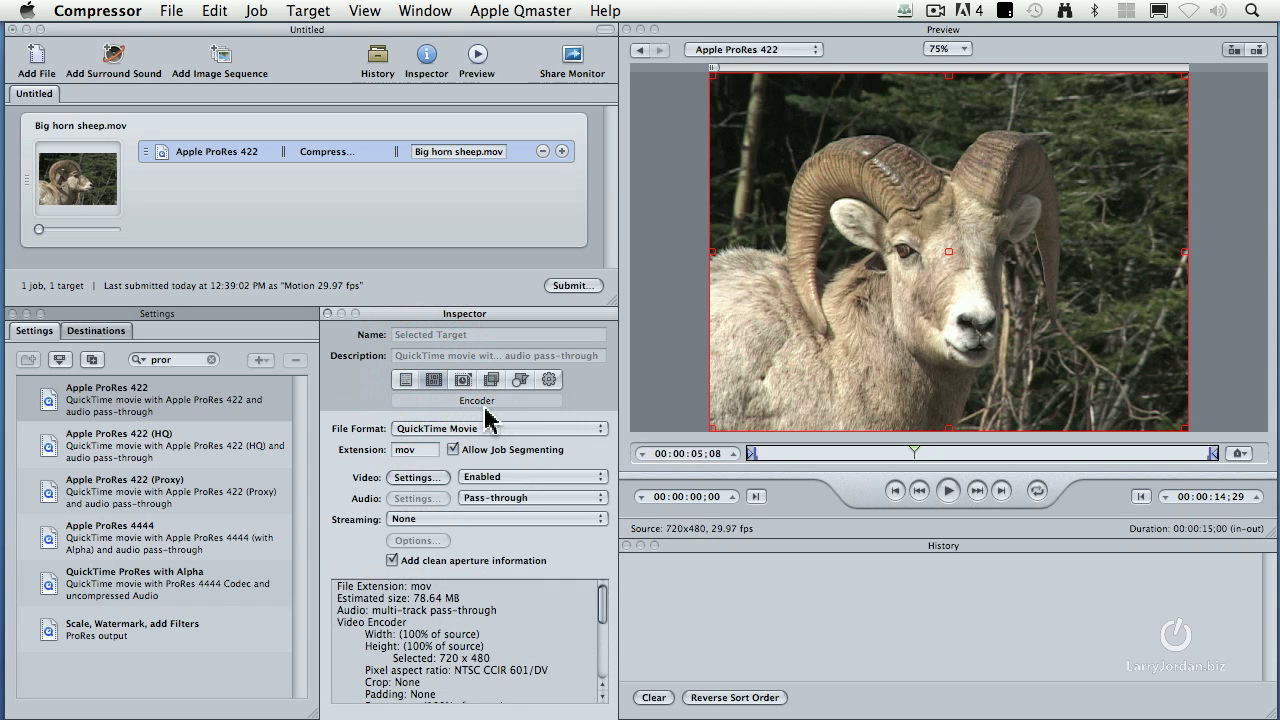
pyautogui.click(464, 384)
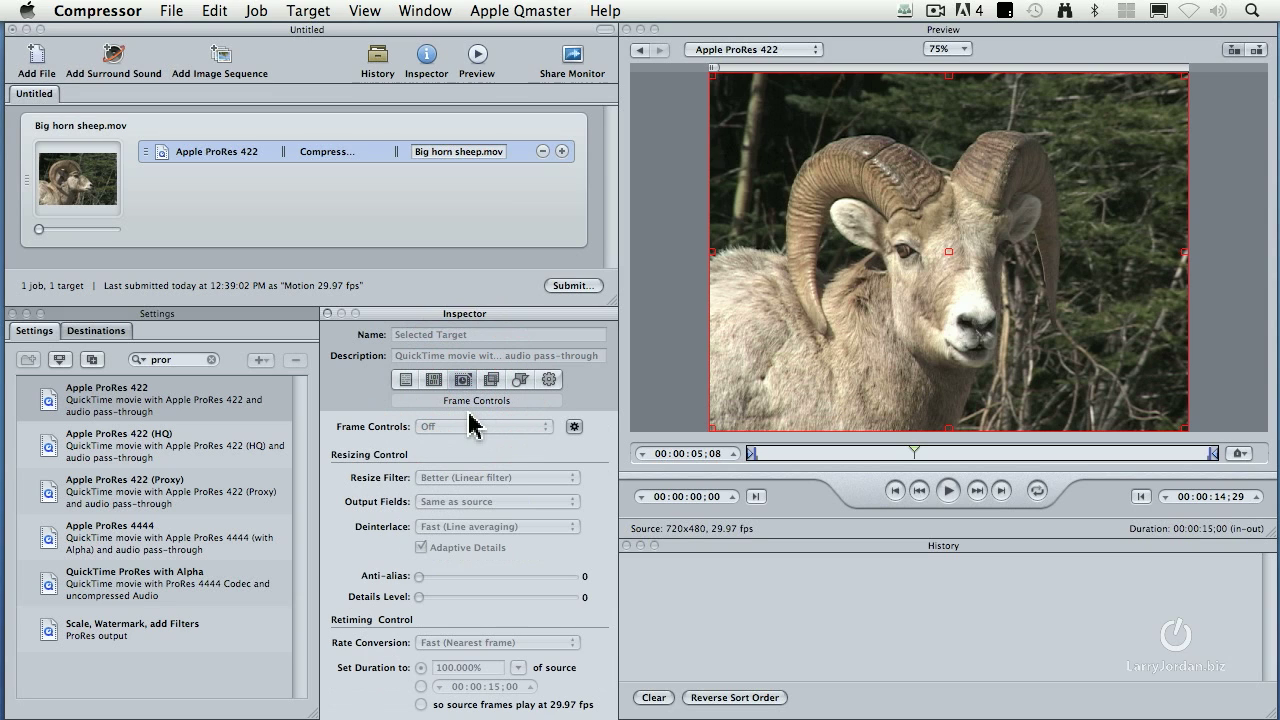
pyautogui.click(518, 383)
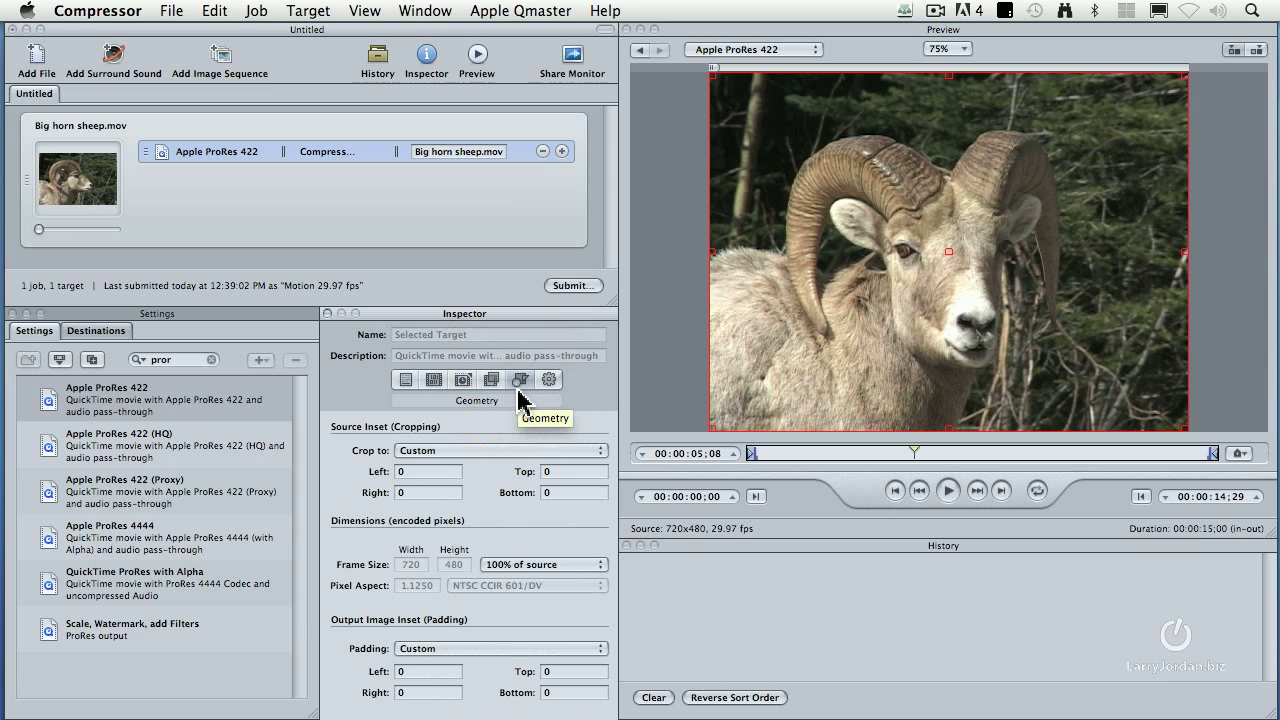
pyautogui.click(433, 381)
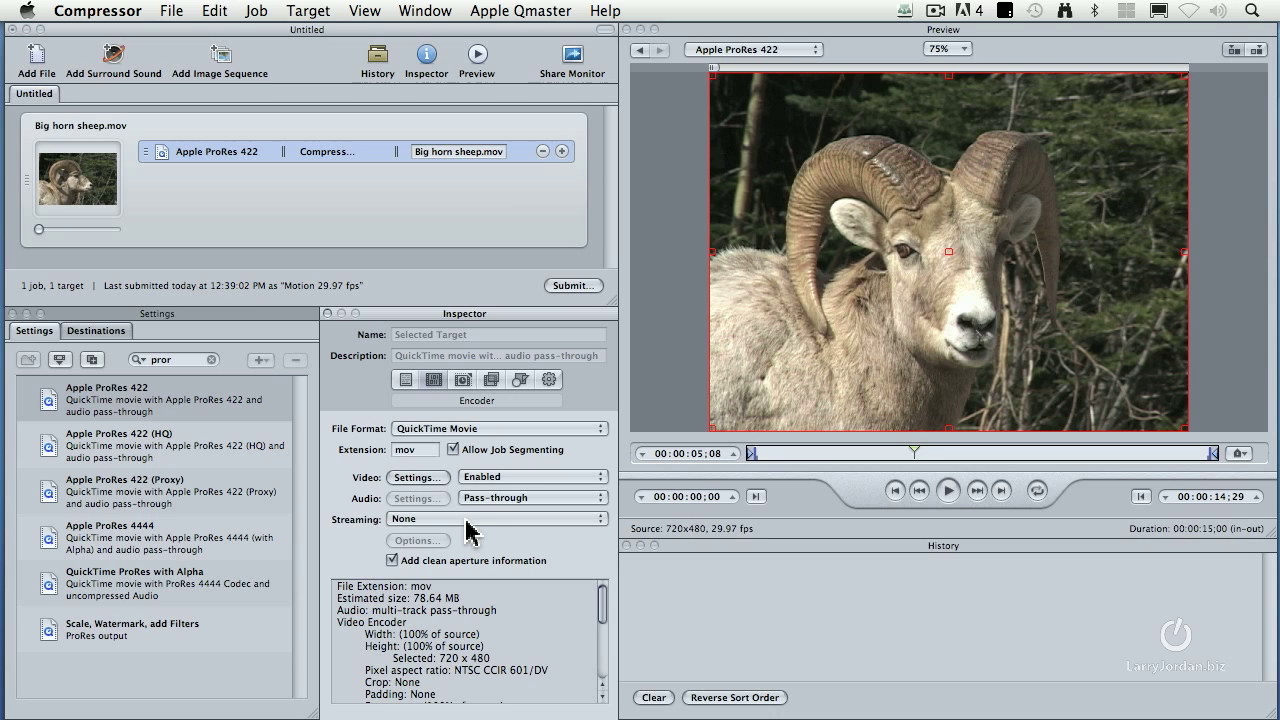
# Open the video compression settings, keep frame rate at Current, and confirm with OK.
pyautogui.click(427, 478)
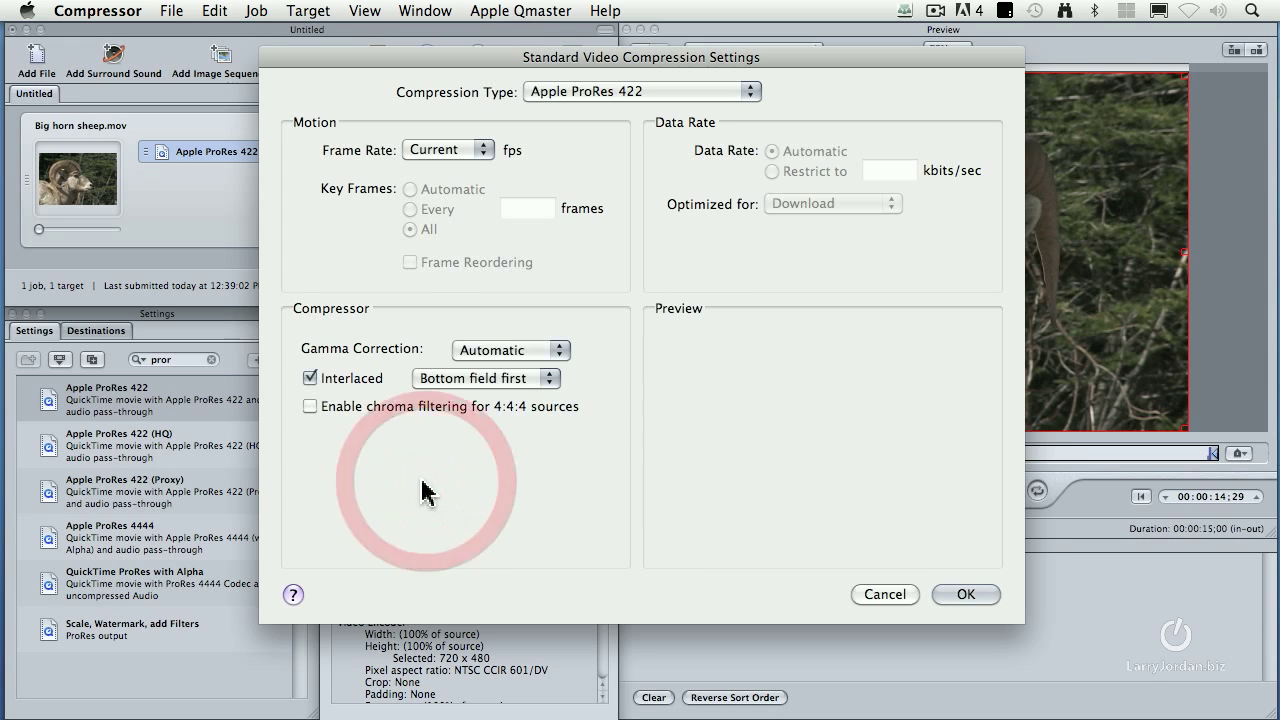
pyautogui.click(470, 152)
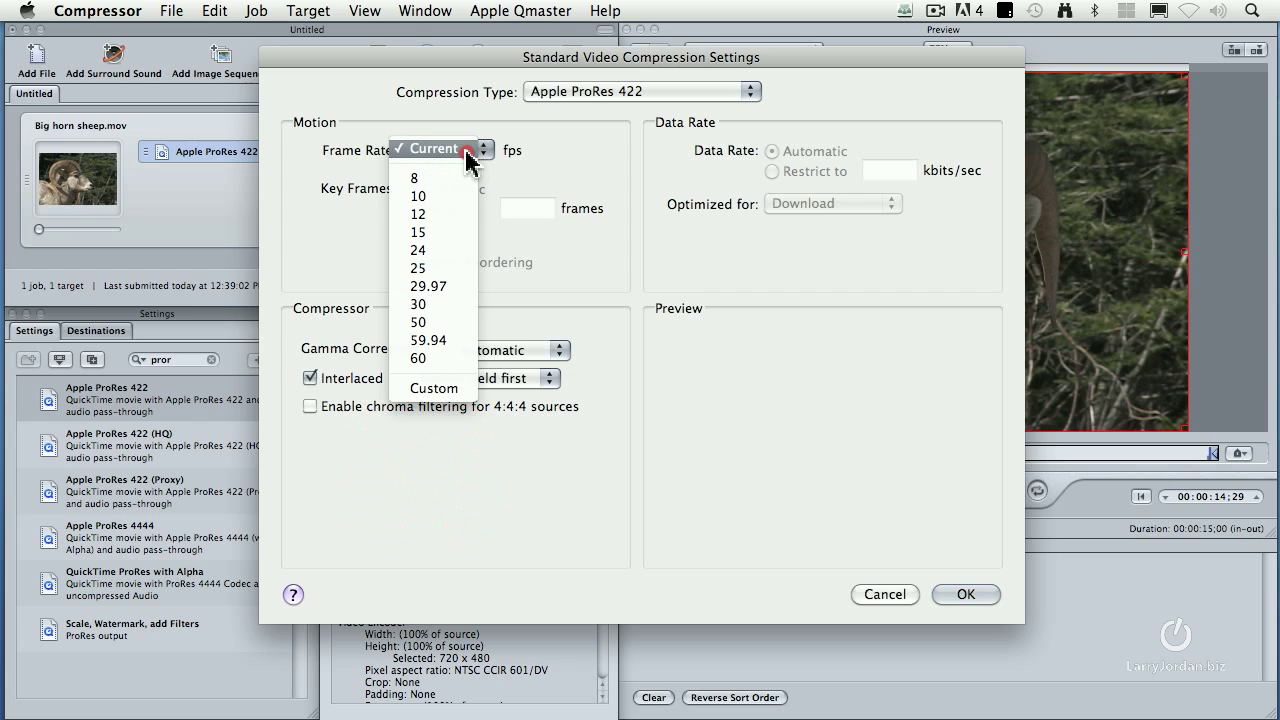
pyautogui.click(468, 158)
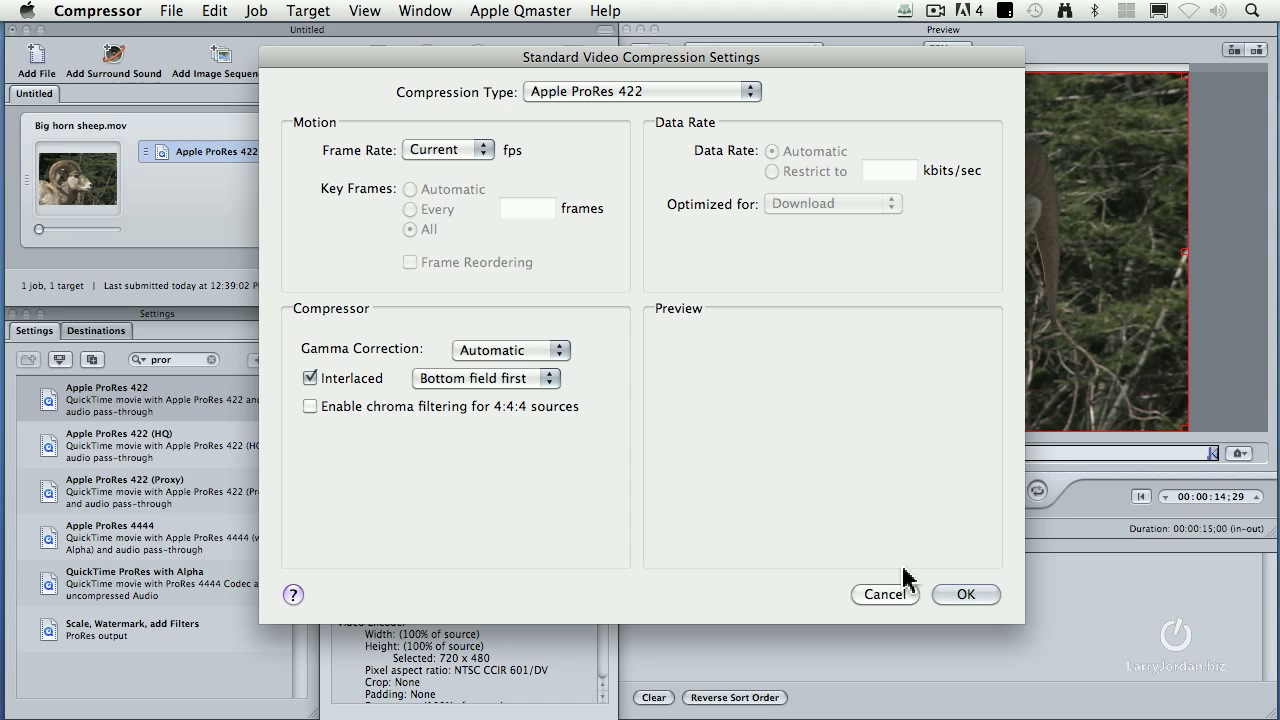
pyautogui.click(962, 597)
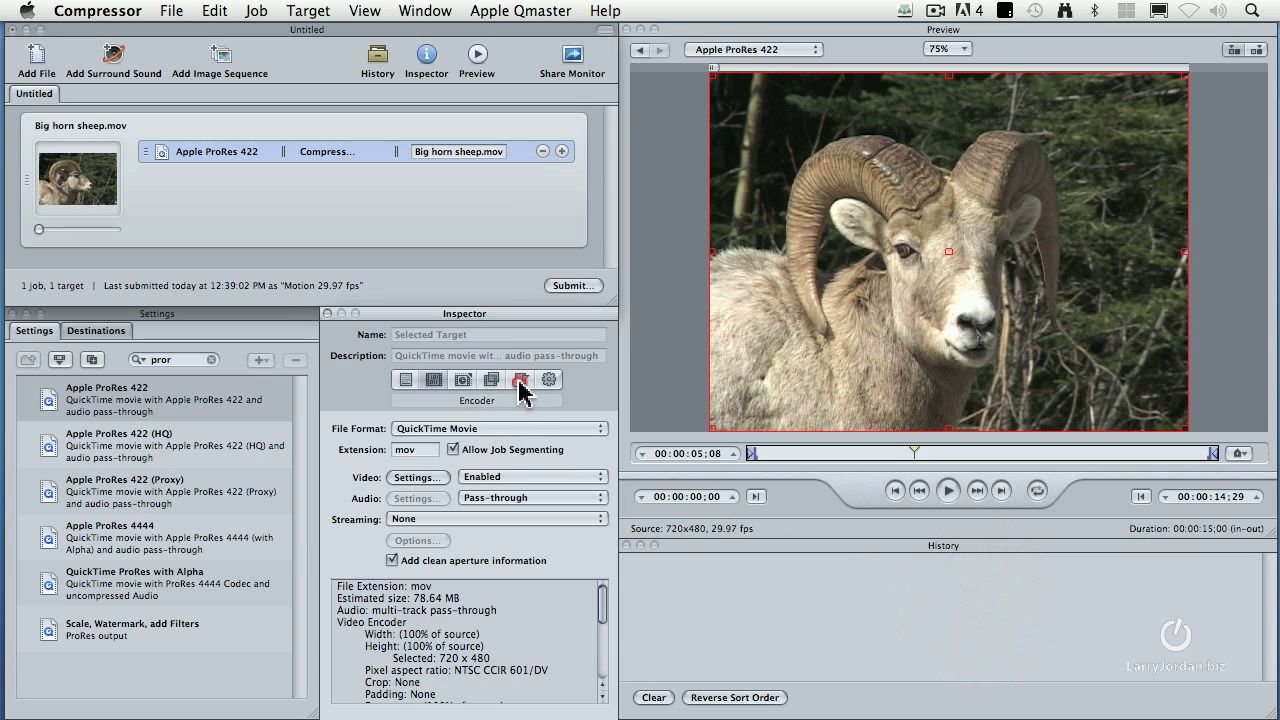
# List the target's frame size choices from its Geometry settings.
pyautogui.click(520, 380)
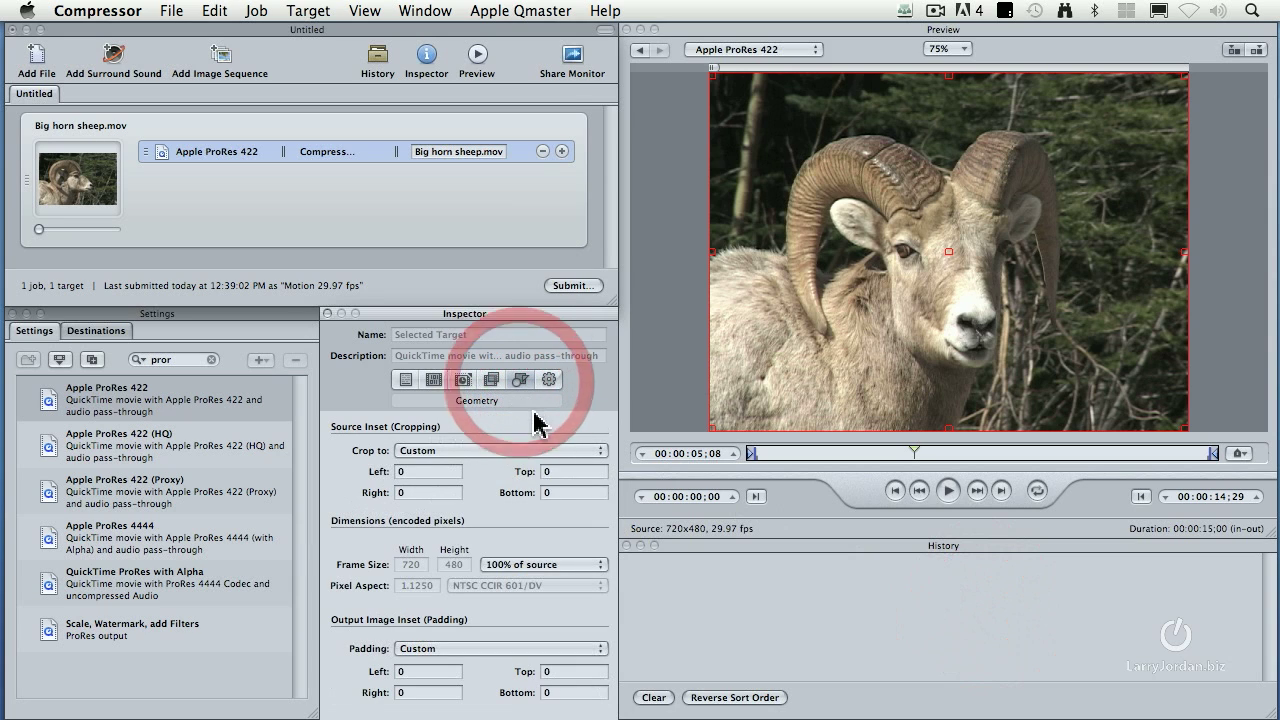
pyautogui.click(558, 570)
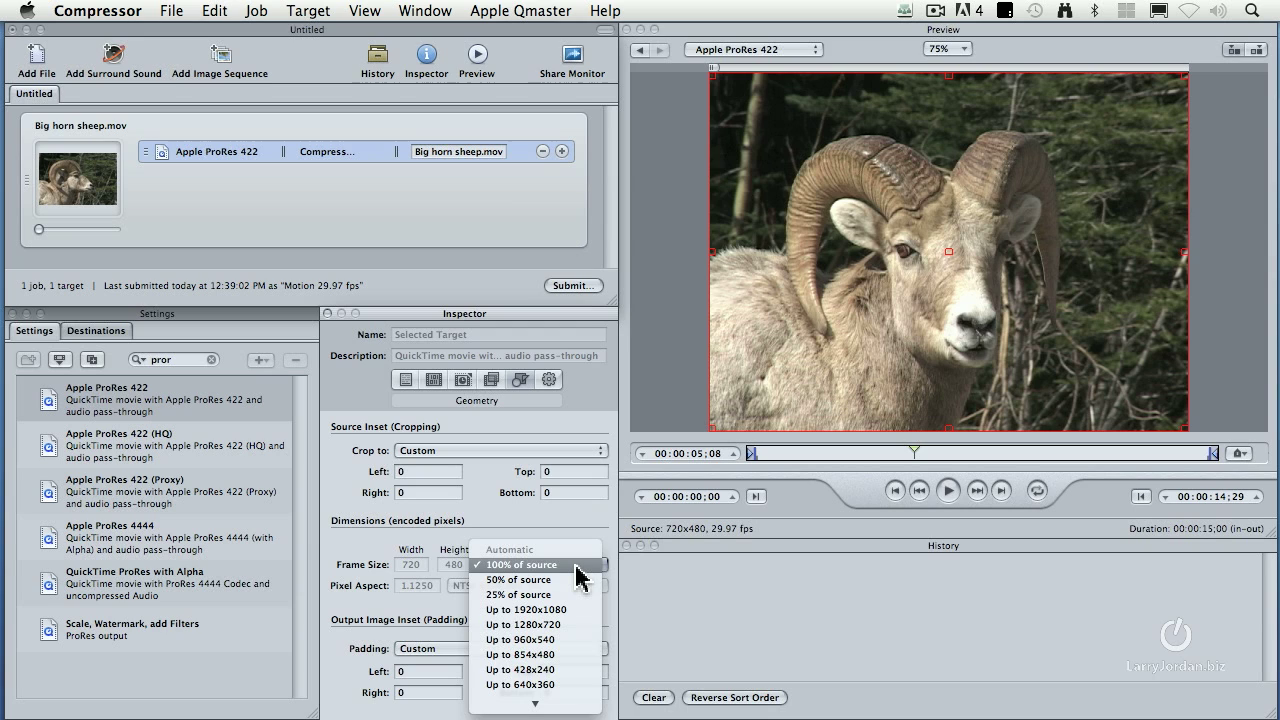
# Keep the frame size at 100% of source (720×480).
pyautogui.click(578, 568)
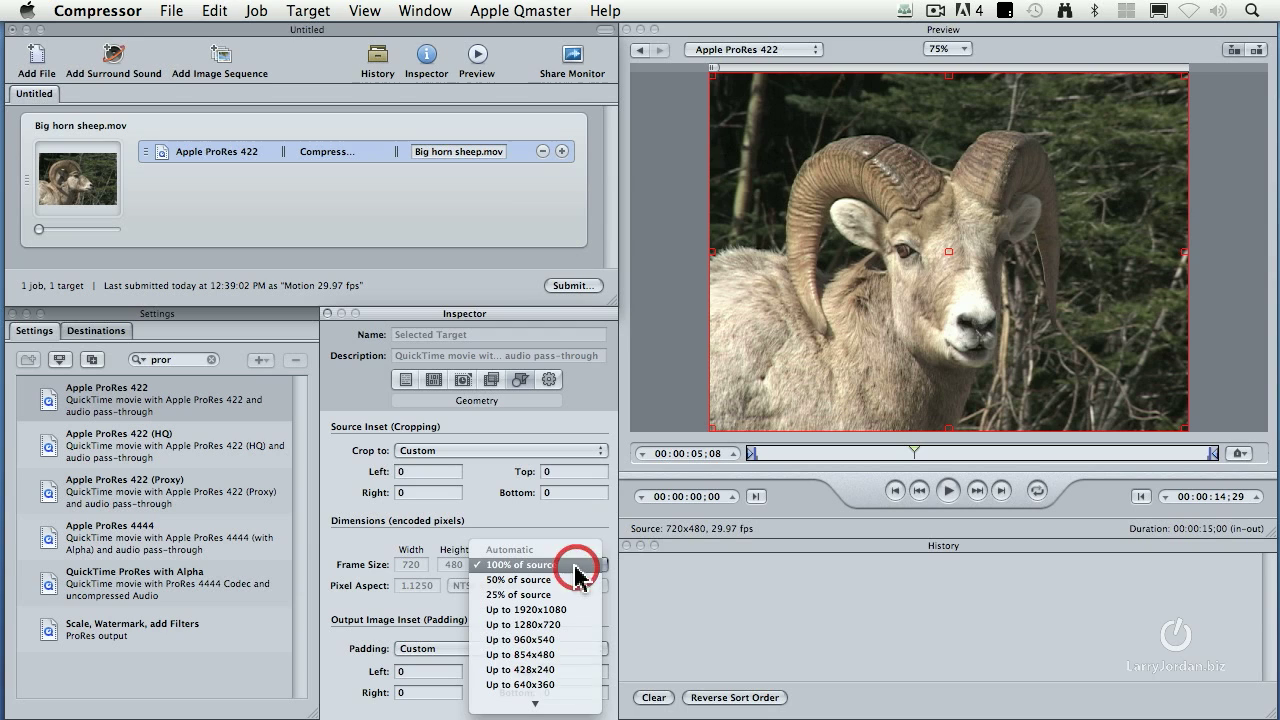